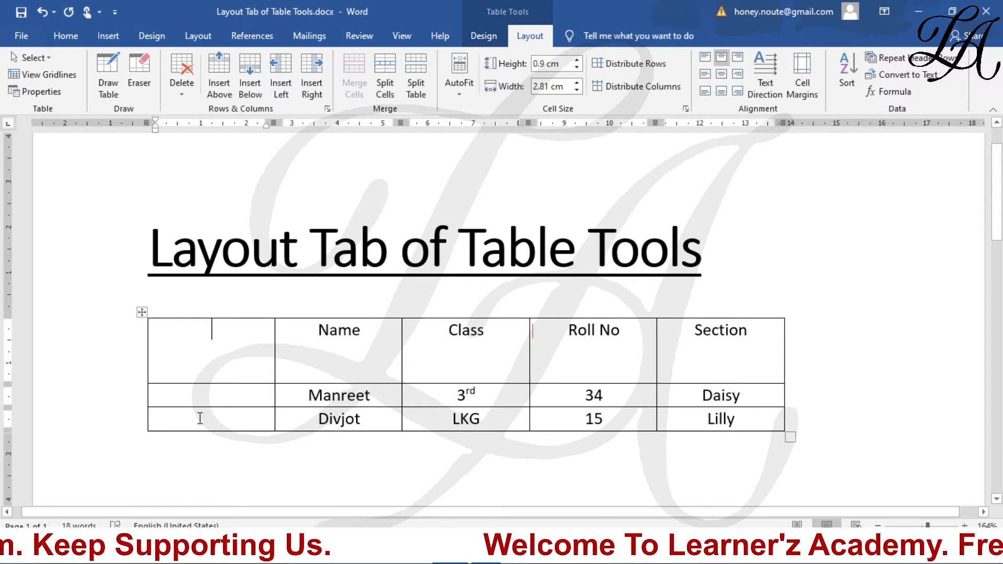
# Step: Fill the table's empty first column with the header S.No and the serial numbers 1 and 2
pyautogui.write('No')
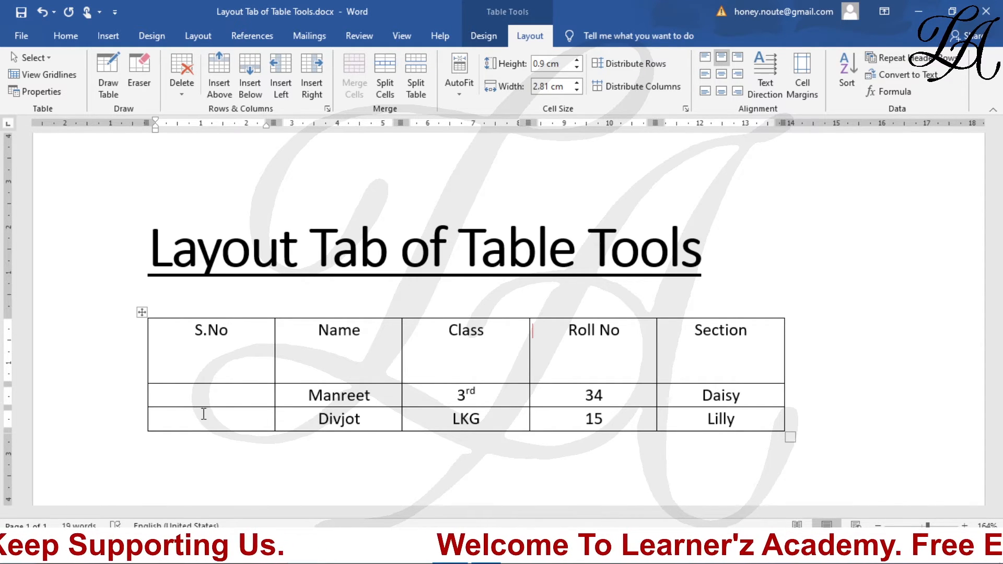
pyautogui.click(212, 395)
pyautogui.write('1')
pyautogui.press('Down')
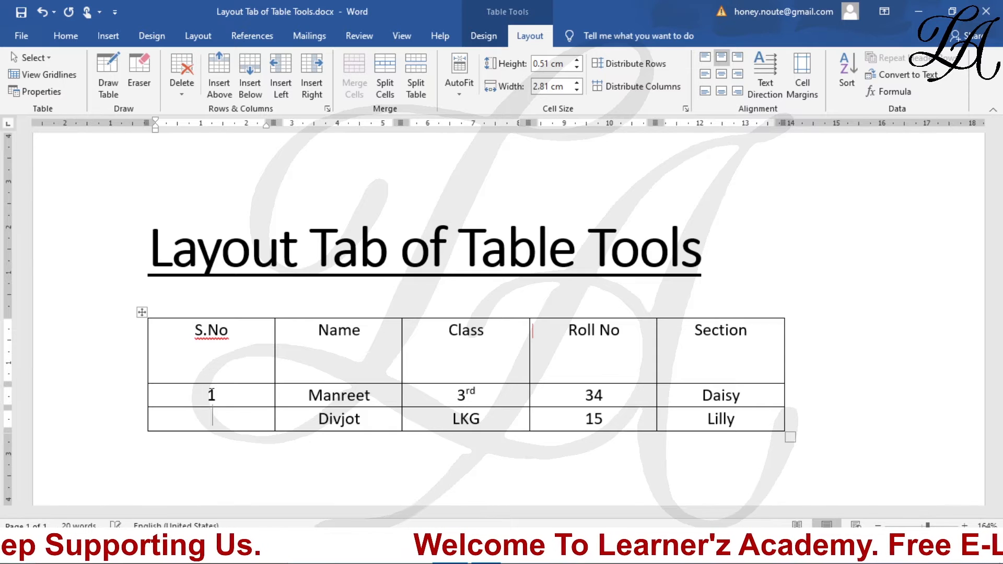
pyautogui.write('2')
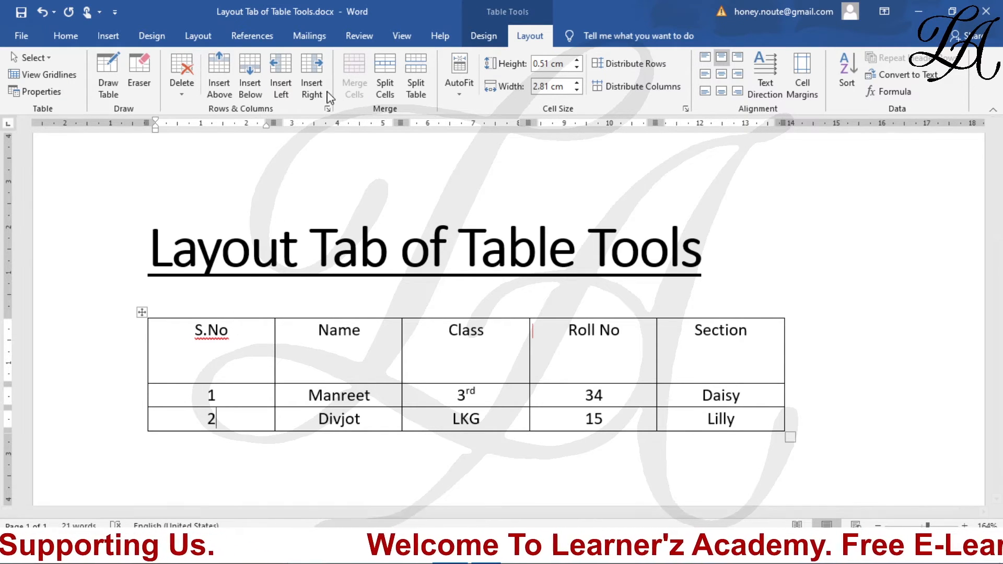
# Step: Try inserting a blank column to the right of the Roll No column, and undo the insertion
pyautogui.click(624, 329)
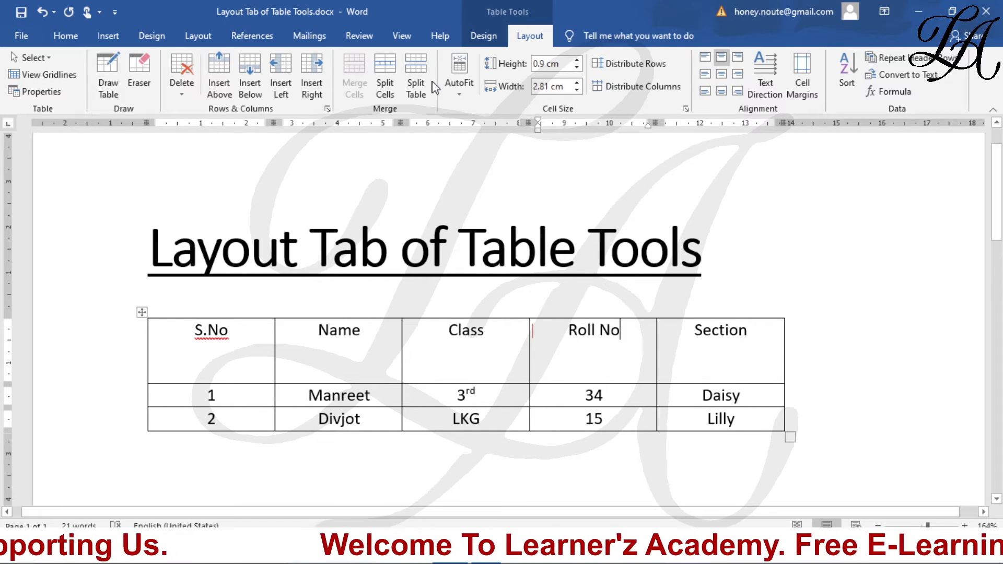
pyautogui.click(319, 73)
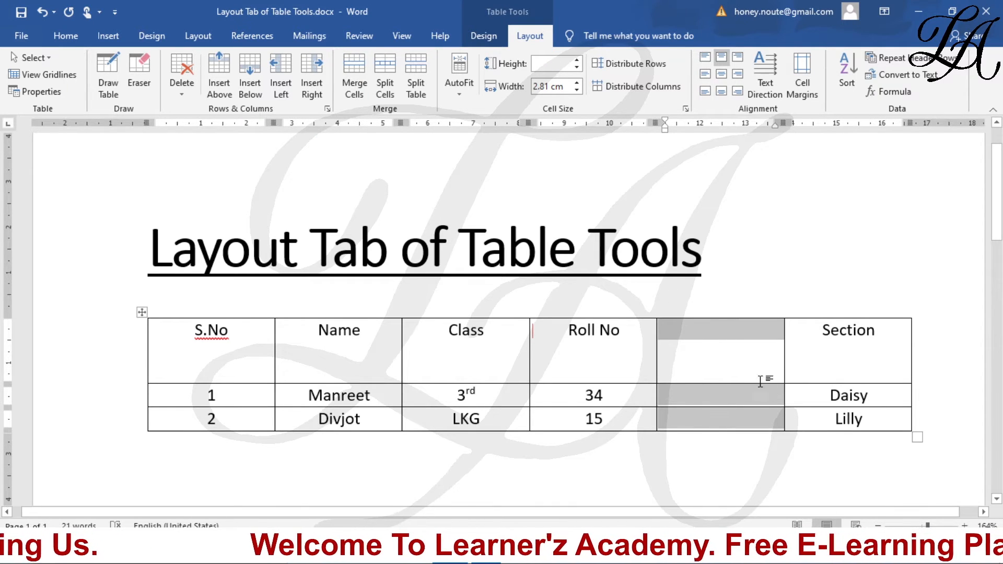
pyautogui.click(740, 361)
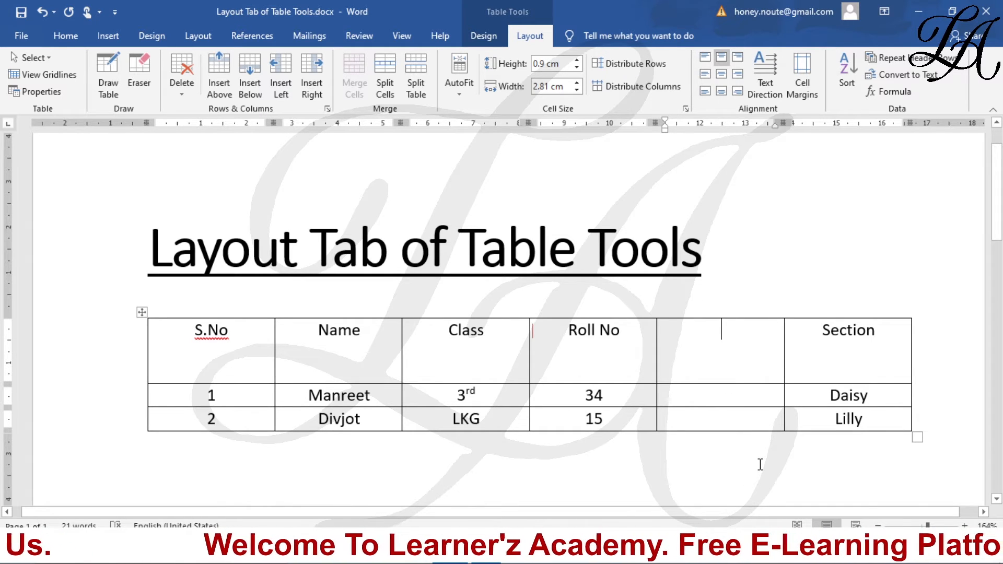
pyautogui.hotkey('ctrl', 'z')
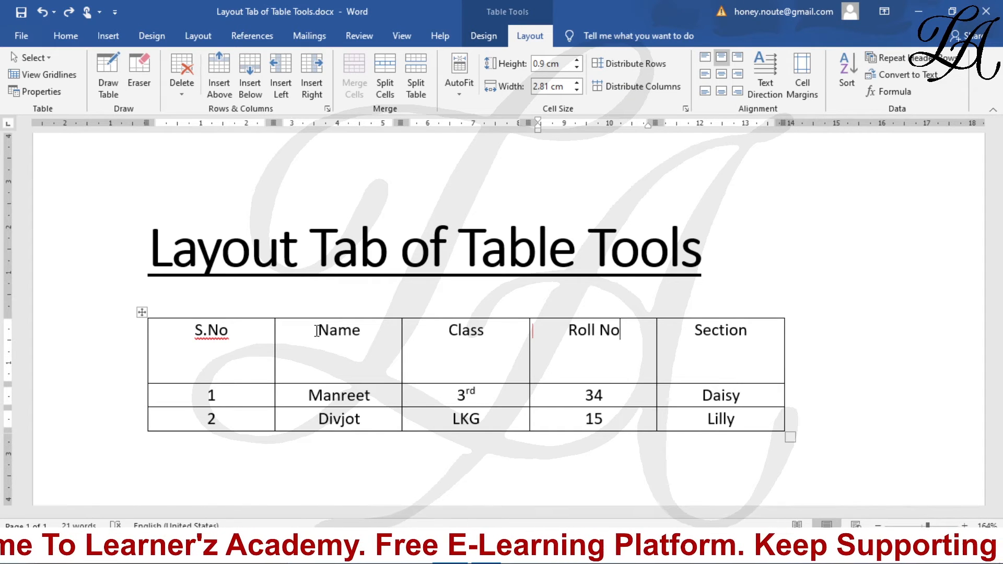
# Step: Merge the Name and Class header cells into one cell
pyautogui.moveTo(317, 331); pyautogui.dragTo(463, 336)
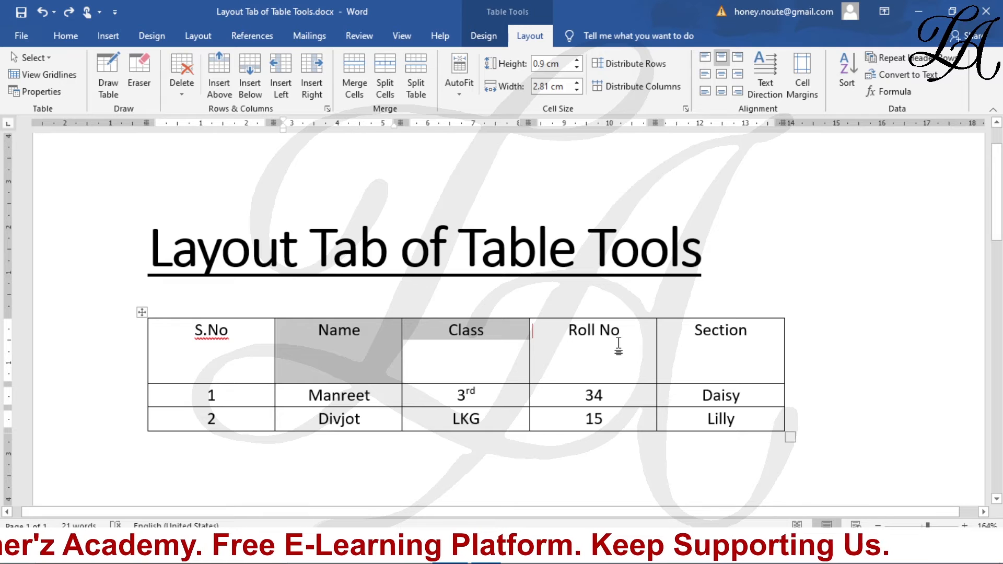
pyautogui.click(359, 76)
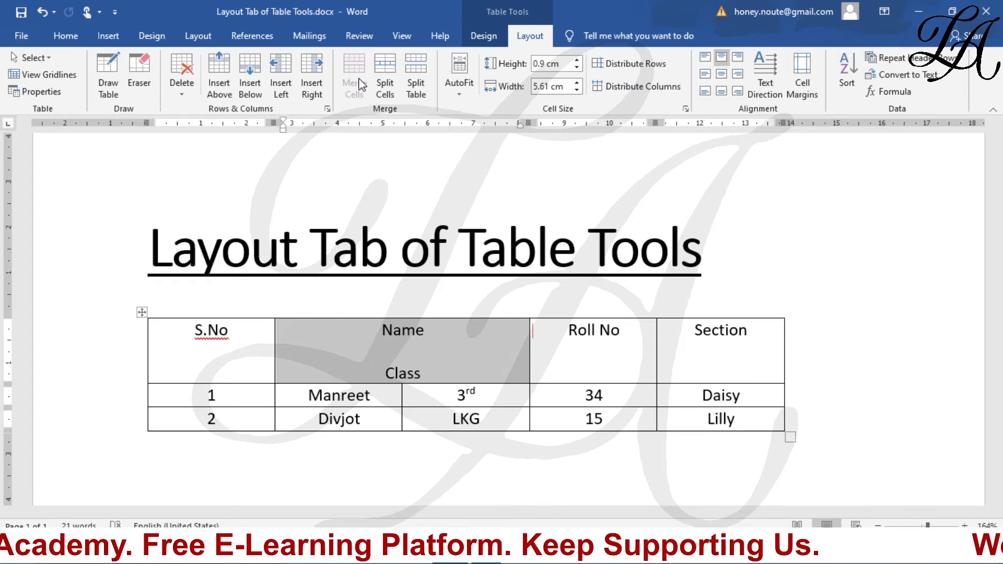
pyautogui.click(548, 340)
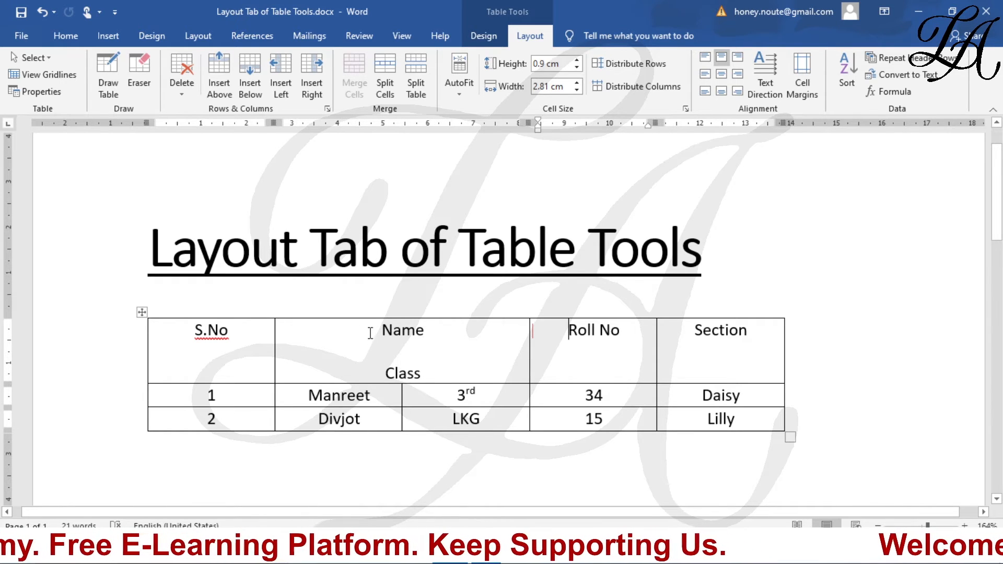
# Step: Merge the combined Name/Class cell with Roll No and Section, and include S.No so the header row is a single cell
pyautogui.moveTo(370, 338)
pyautogui.mouseDown()
pyautogui.moveTo(691, 334)
pyautogui.moveTo(761, 345)
pyautogui.mouseUp()
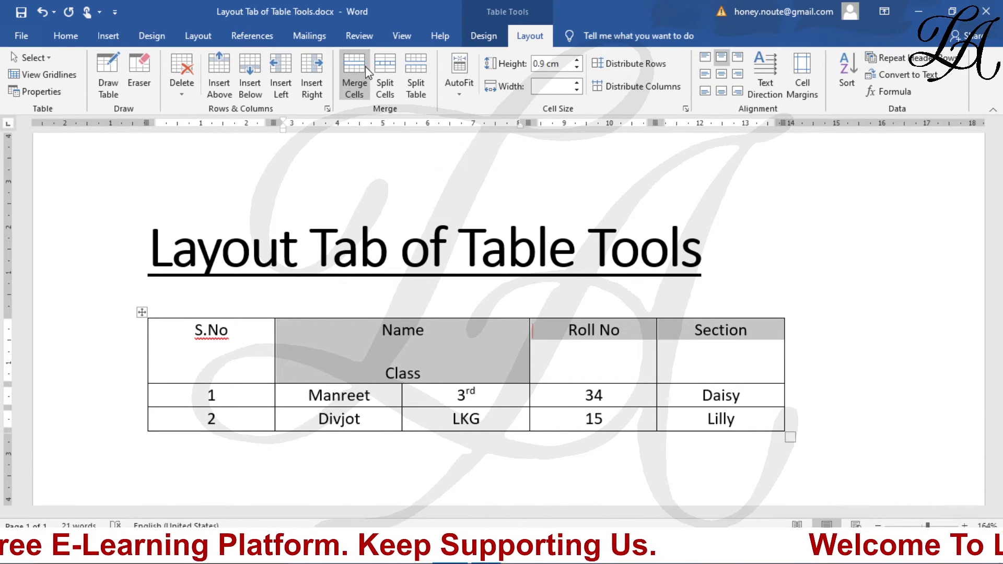
pyautogui.click(365, 67)
pyautogui.click(624, 399)
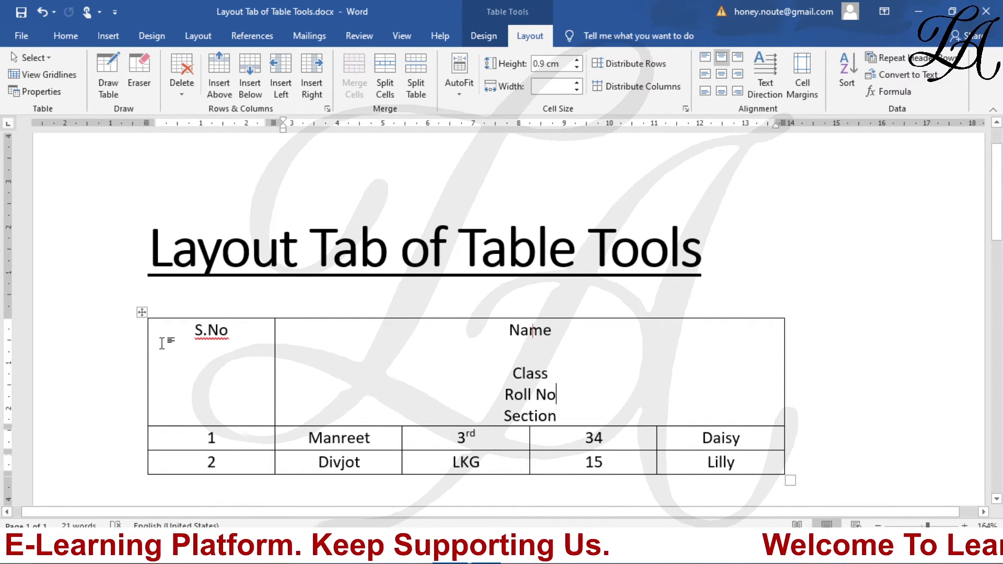
pyautogui.moveTo(180, 332); pyautogui.dragTo(452, 399)
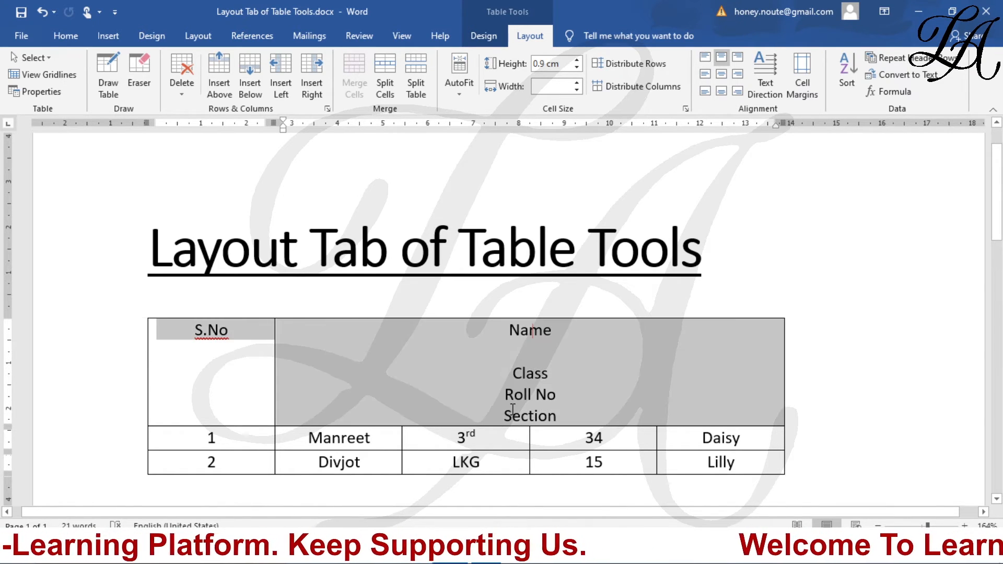
pyautogui.click(351, 72)
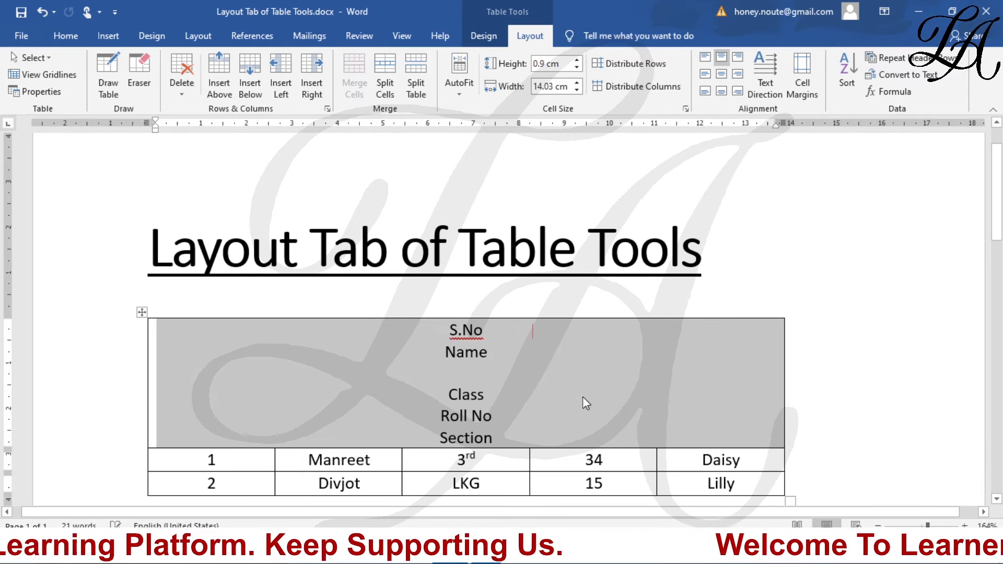
pyautogui.click(591, 386)
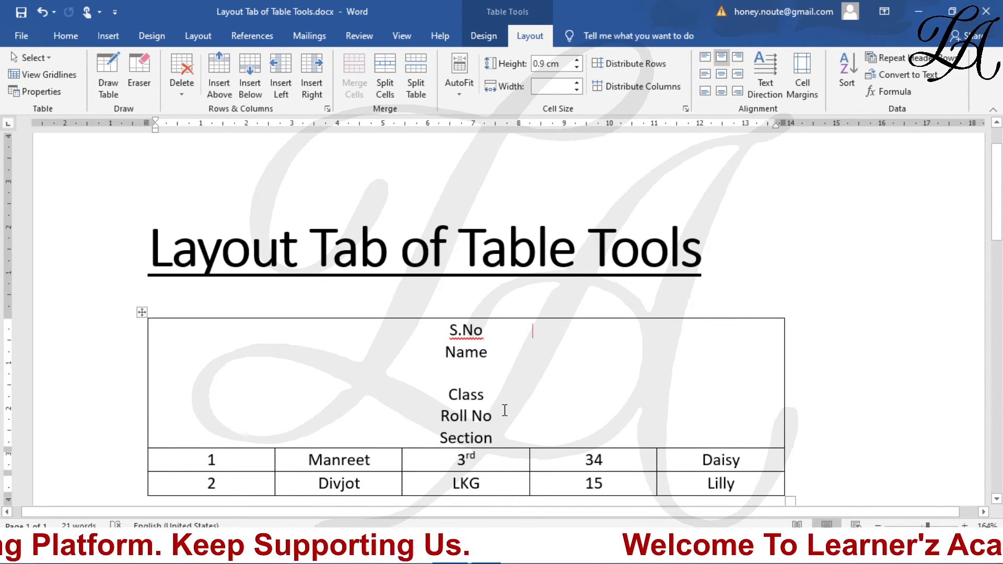
# Step: Undo the three header cell merges
pyautogui.hotkey('ctrl', 'z')
pyautogui.hotkey('ctrl', 'z')
pyautogui.hotkey('ctrl', 'z')
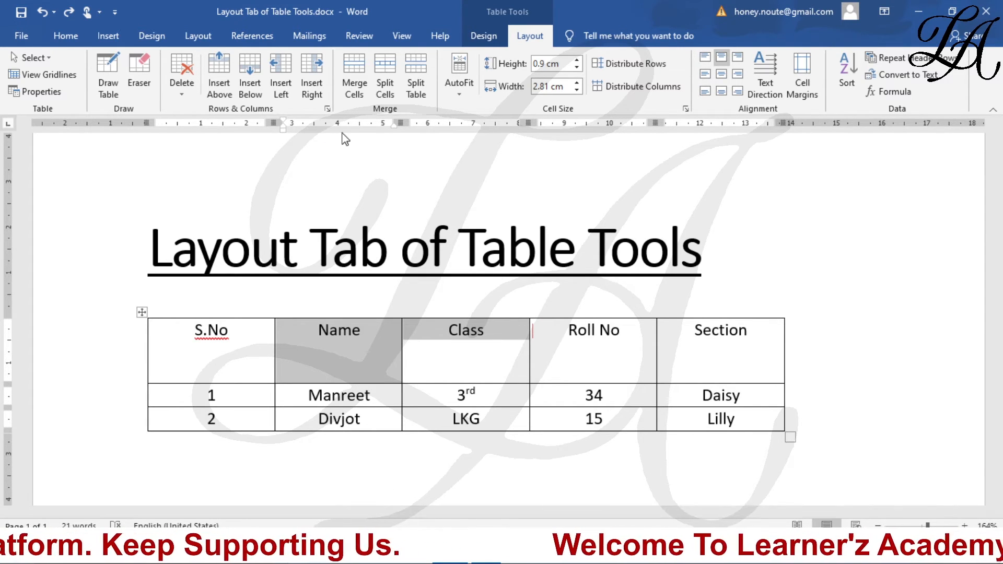
# Step: Try splitting the Class header cell into 2 columns and 1 row, and undo the split
pyautogui.click(498, 360)
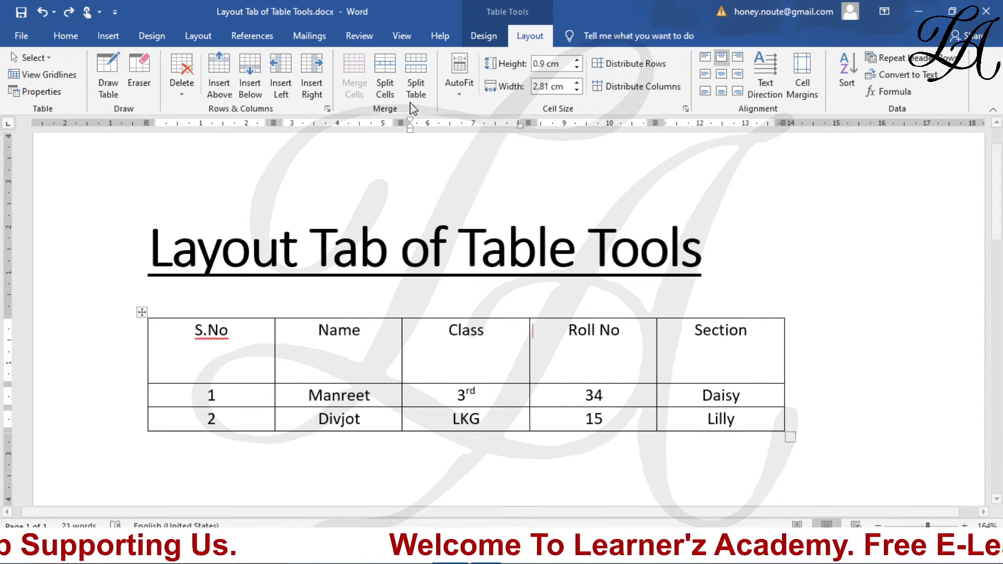
pyautogui.click(387, 69)
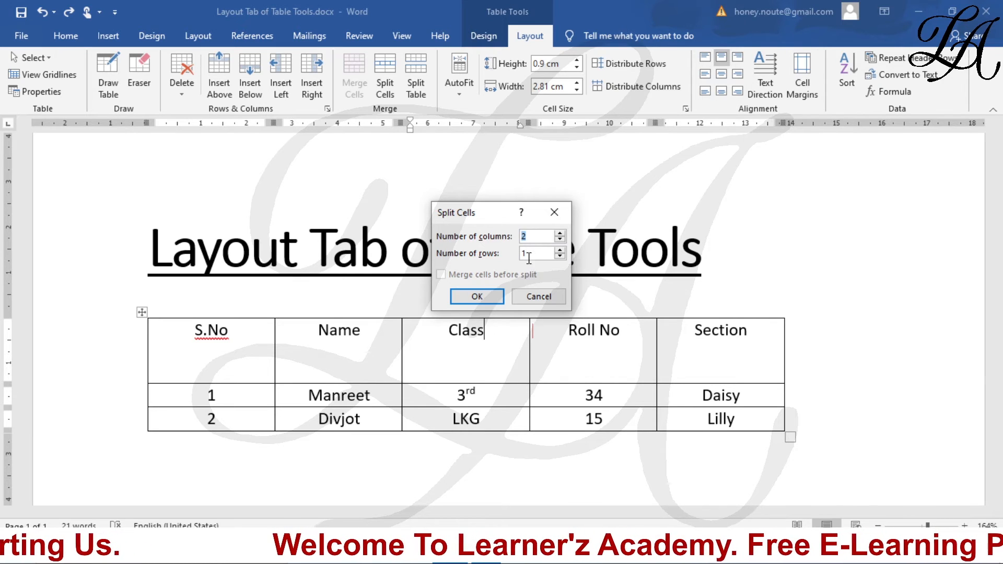
pyautogui.click(476, 296)
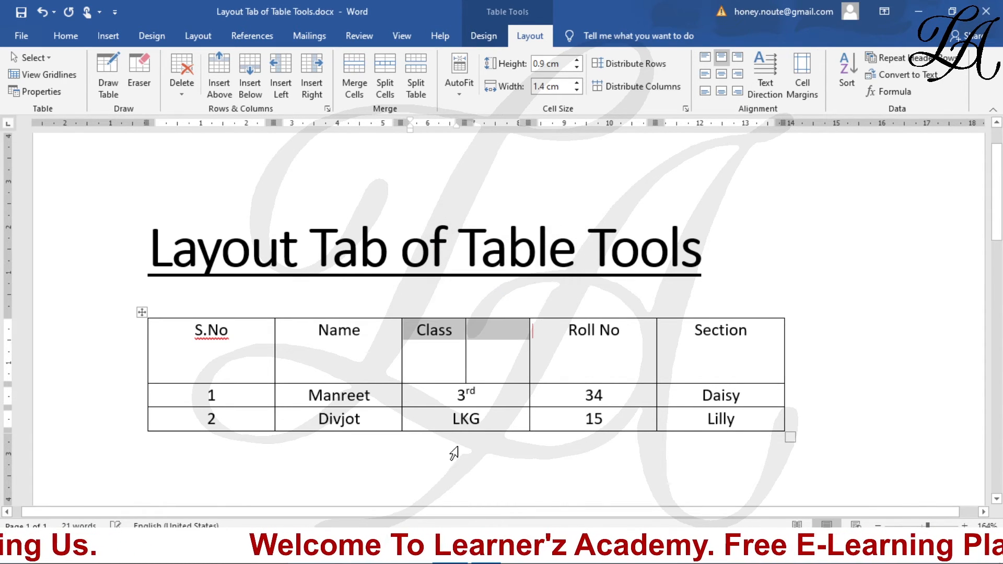
pyautogui.click(444, 358)
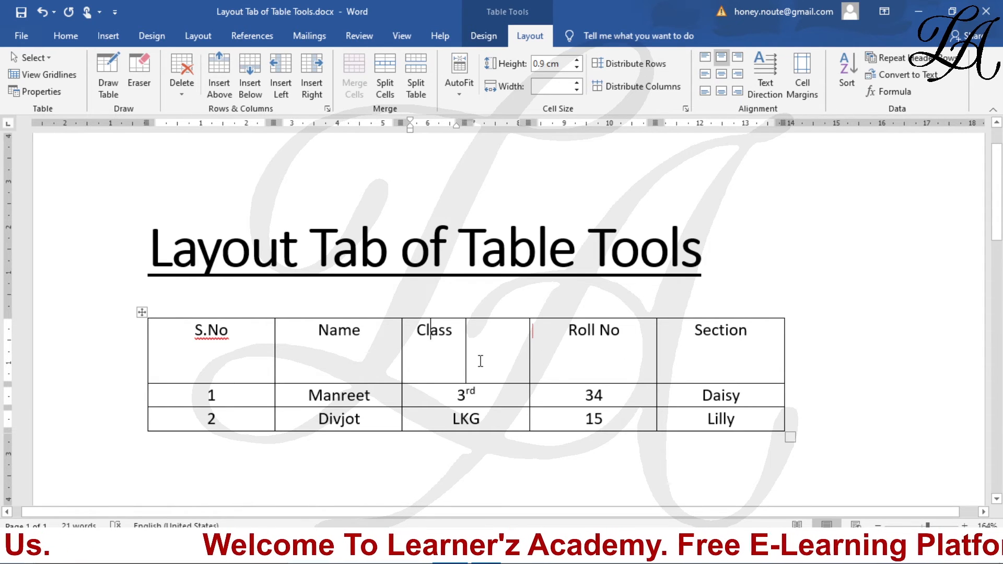
pyautogui.click(481, 361)
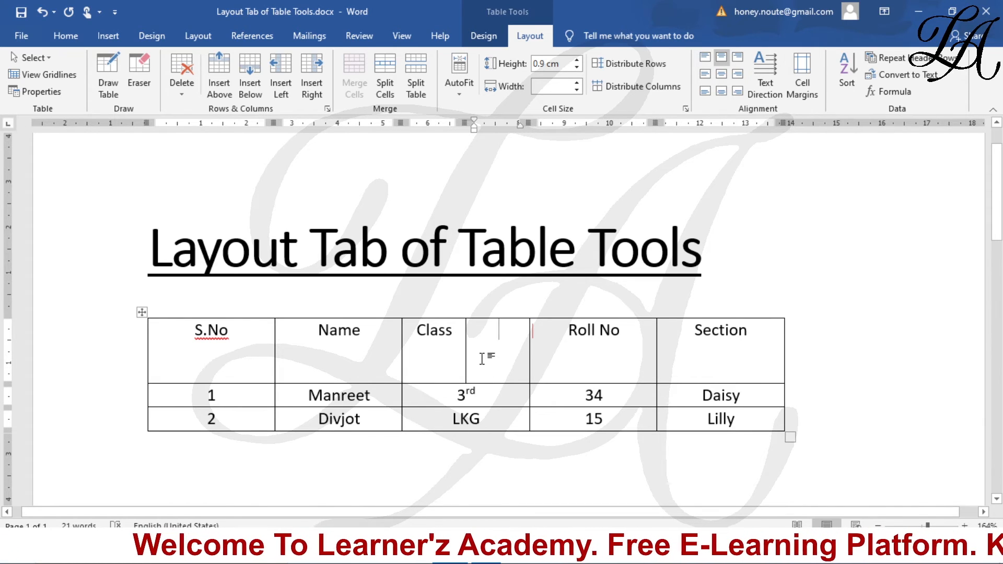
pyautogui.hotkey('ctrl', 'z')
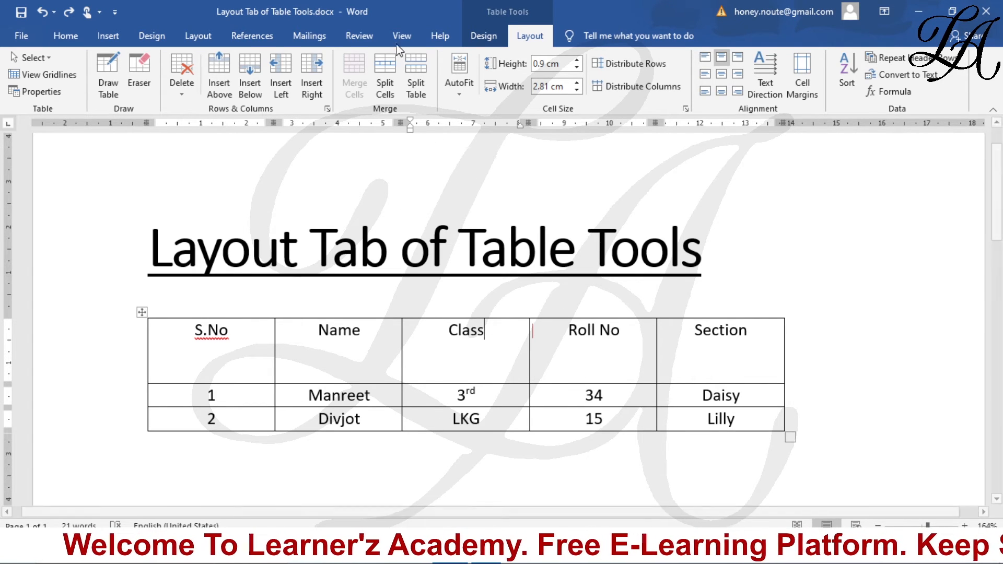
# Step: Try splitting the Class header cell into 5 columns and 4 rows, and undo the split
pyautogui.click(385, 83)
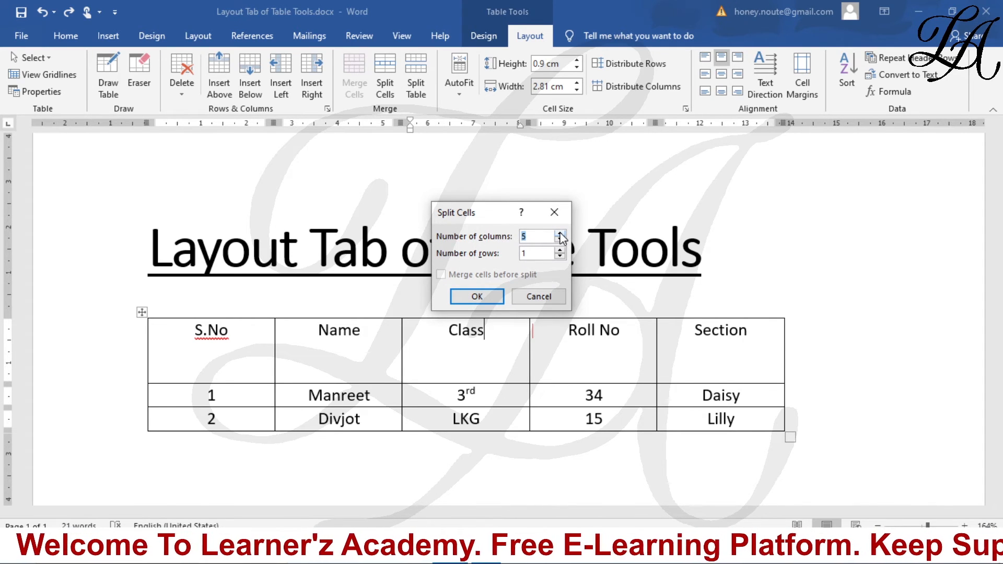
pyautogui.click(557, 249)
pyautogui.click(556, 249)
pyautogui.click(557, 250)
pyautogui.click(476, 296)
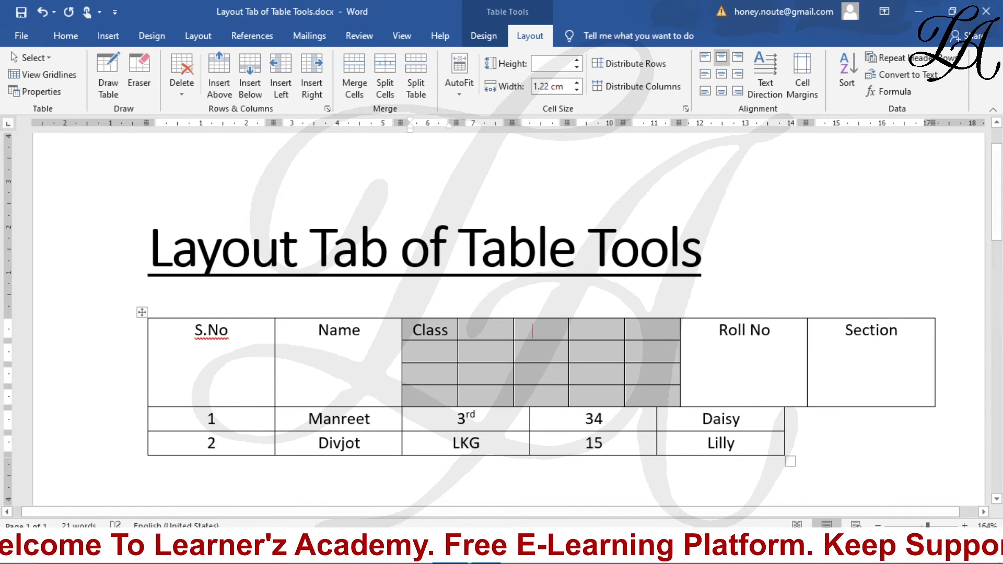
pyautogui.click(574, 486)
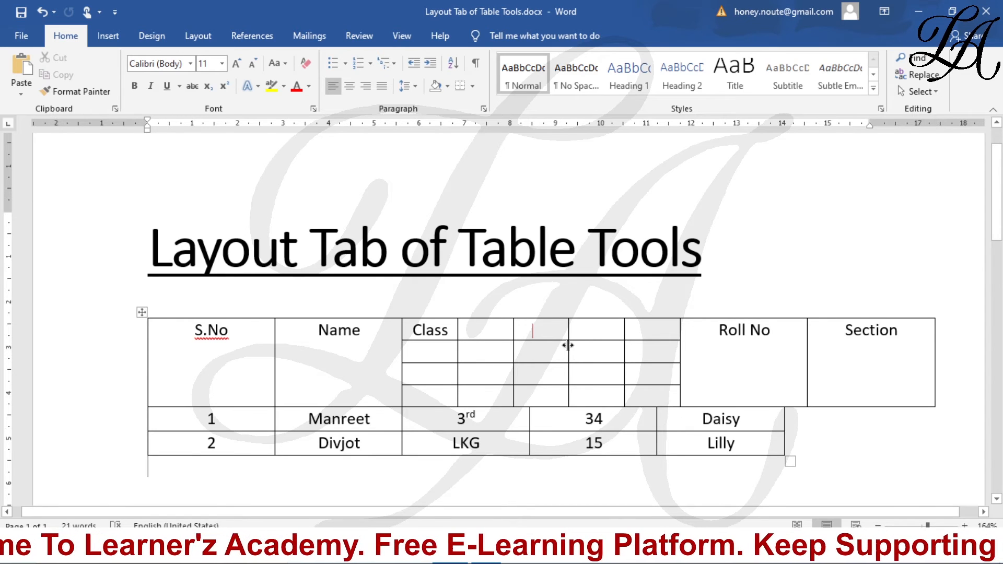
pyautogui.hotkey('ctrl', 'z')
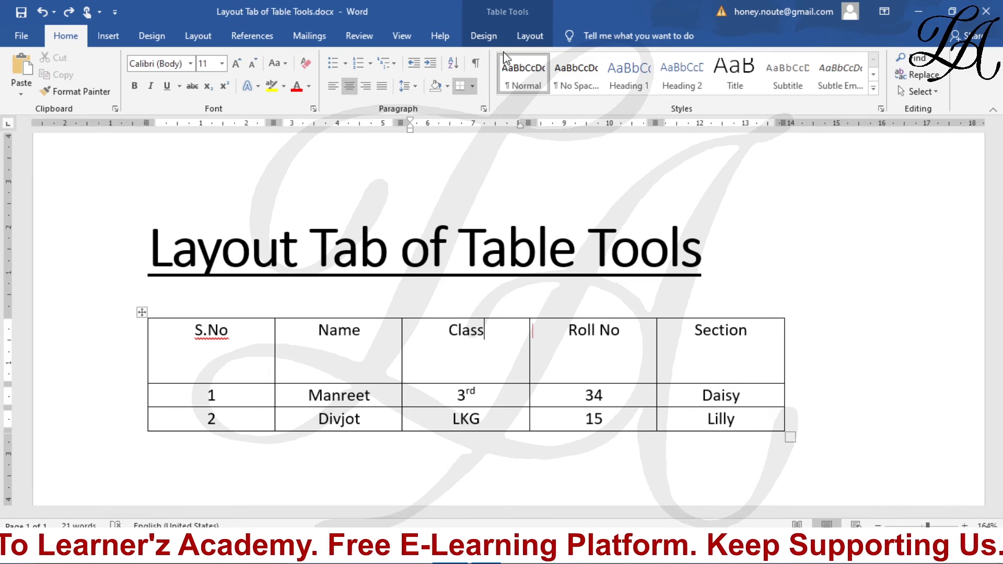
# Step: Try splitting the table above the Daisy row and shifting the upper table slightly, and undo the changes
pyautogui.click(529, 35)
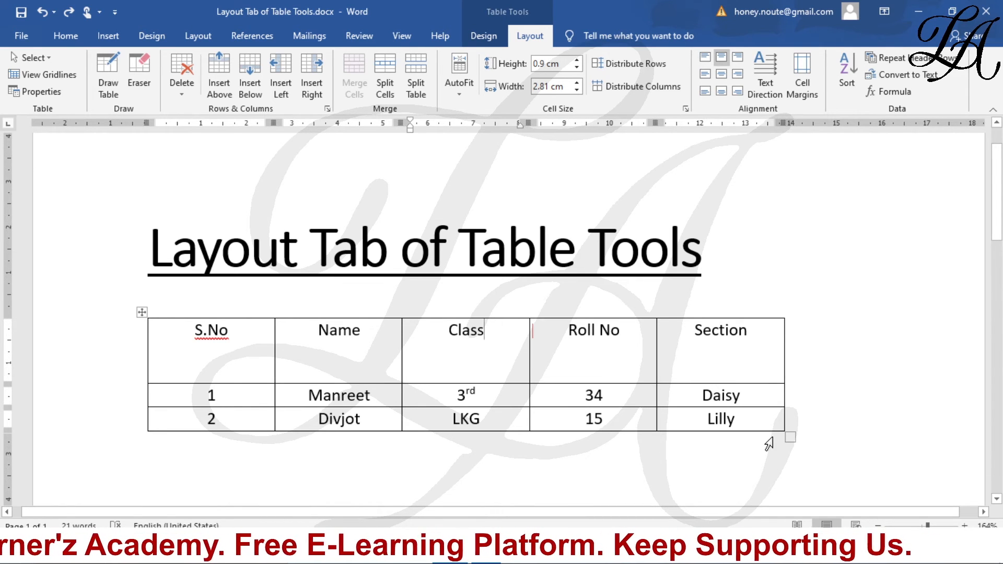
pyautogui.click(743, 396)
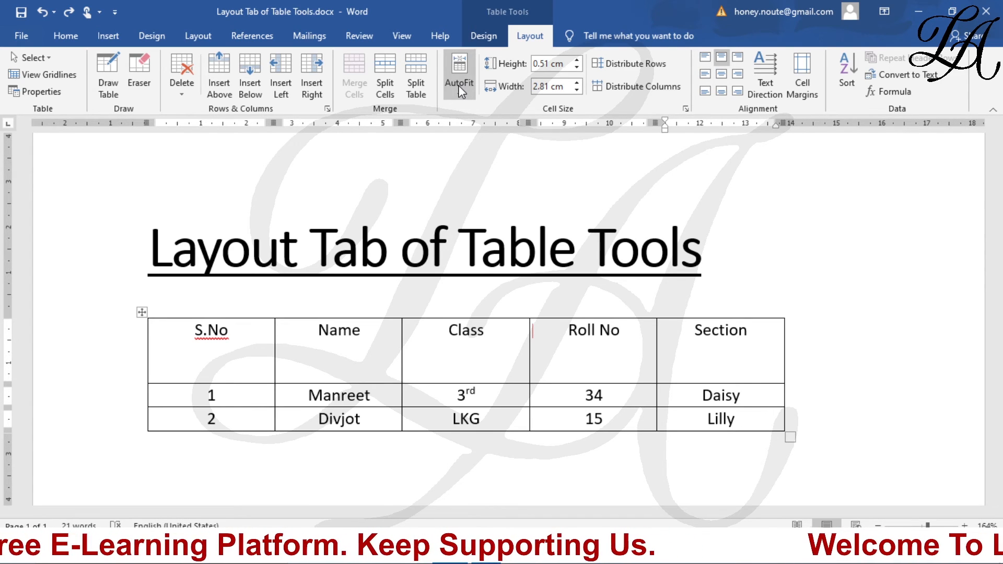
pyautogui.click(418, 68)
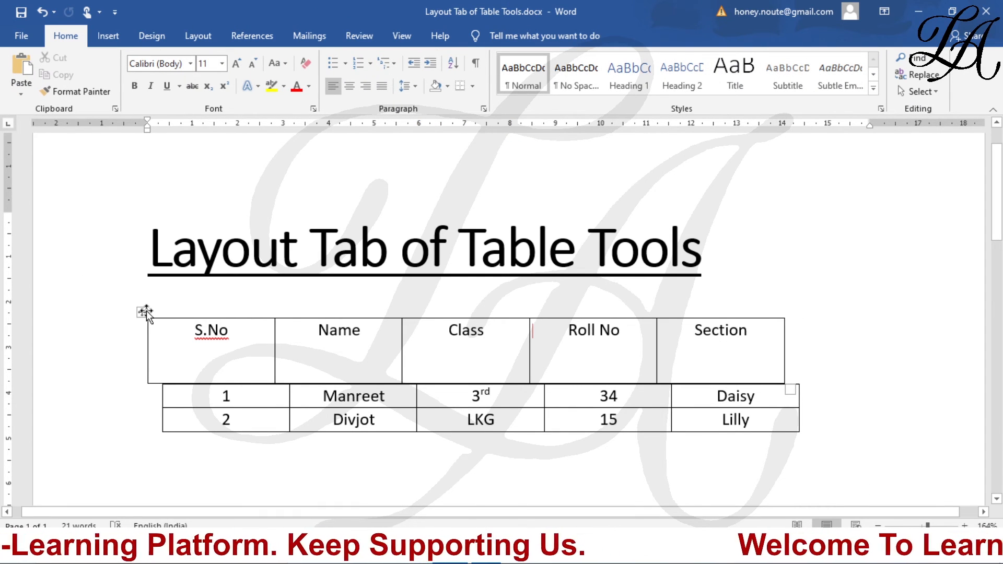
pyautogui.click(126, 314)
pyautogui.moveTo(141, 312)
pyautogui.mouseDown()
pyautogui.moveTo(148, 293)
pyautogui.moveTo(144, 307)
pyautogui.mouseUp()
pyautogui.click(678, 402)
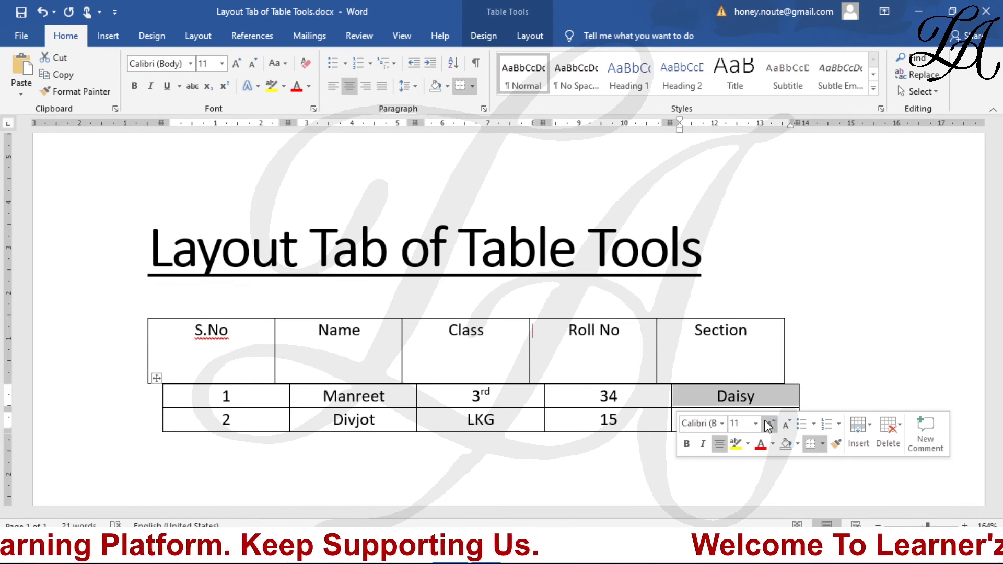
pyautogui.hotkey('ctrl', 'z')
pyautogui.click(633, 402)
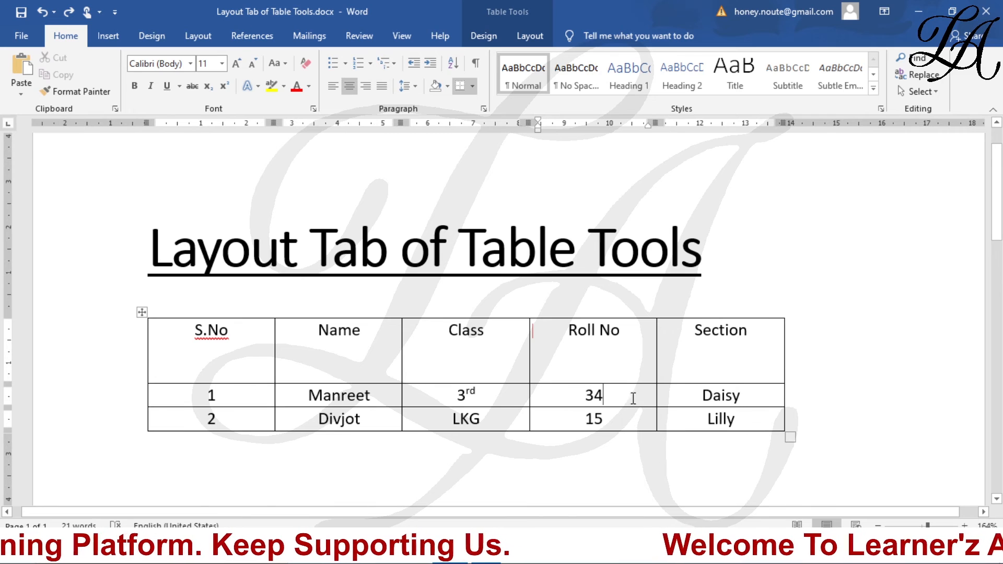
# Step: Split the table above the row with serial number 1 to separate the header row from the data rows
pyautogui.click(530, 35)
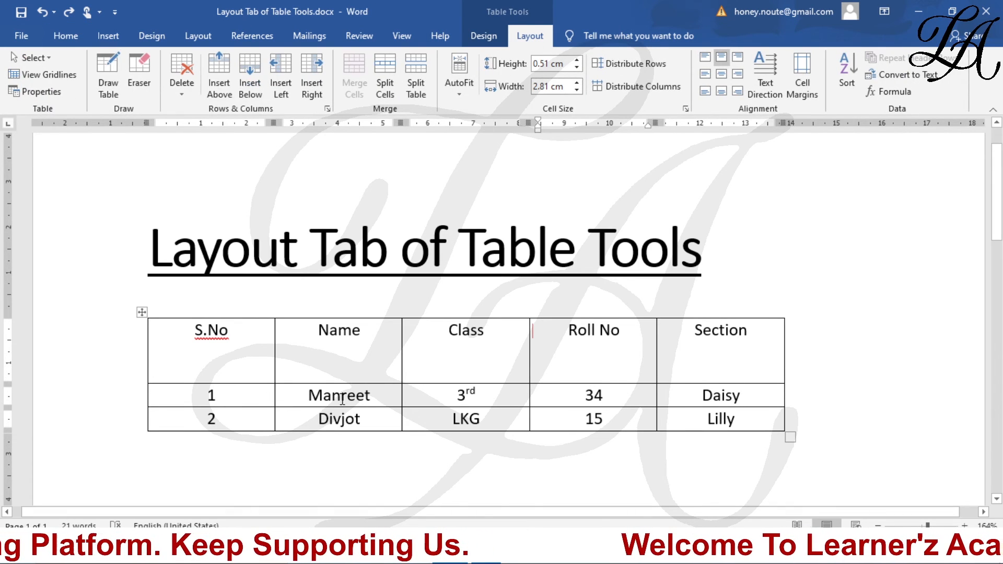
pyautogui.click(220, 396)
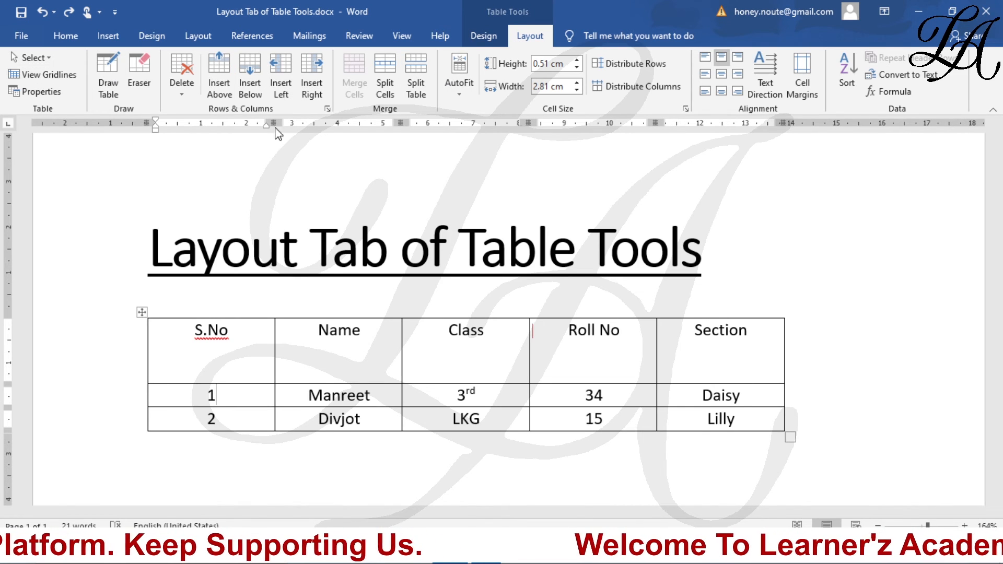
pyautogui.click(418, 80)
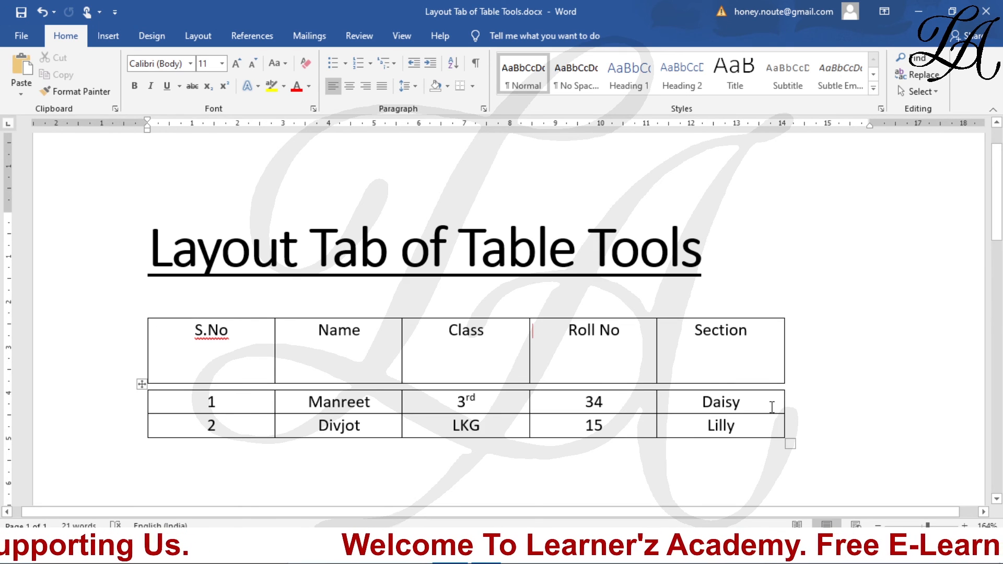
pyautogui.click(754, 407)
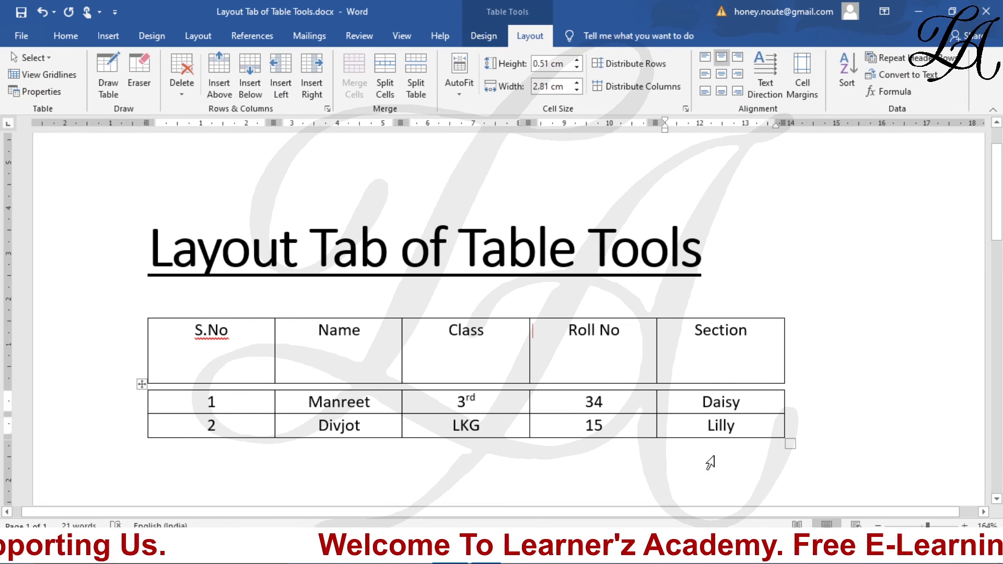
# Step: Split the lower table above the row with serial number 2, making that row its own table
pyautogui.click(749, 431)
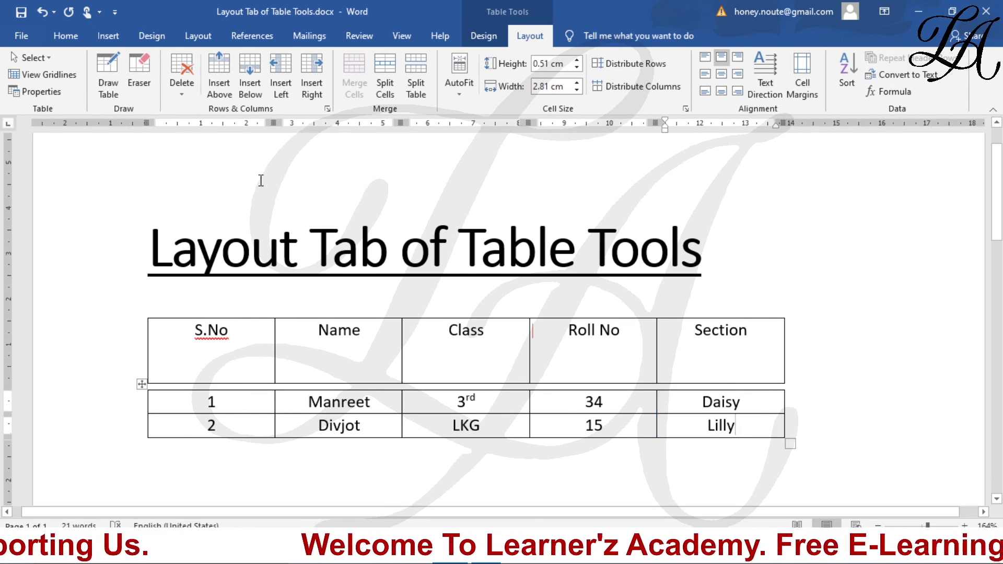
pyautogui.click(416, 70)
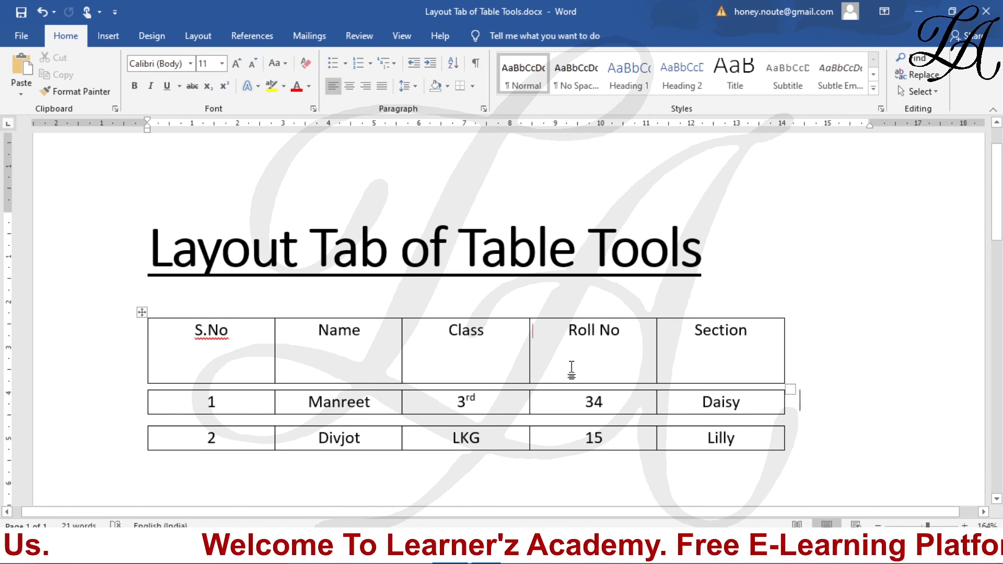
pyautogui.click(571, 369)
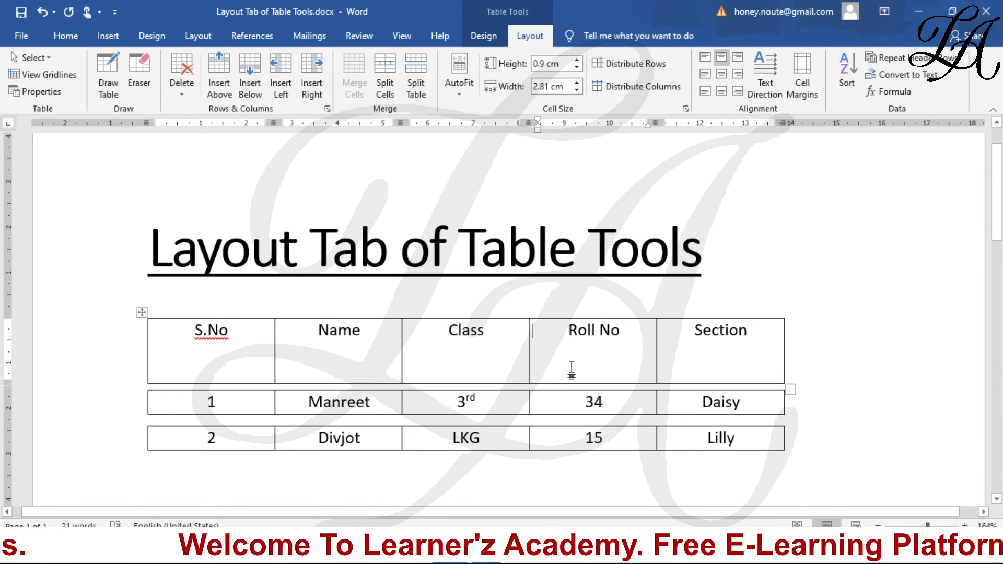